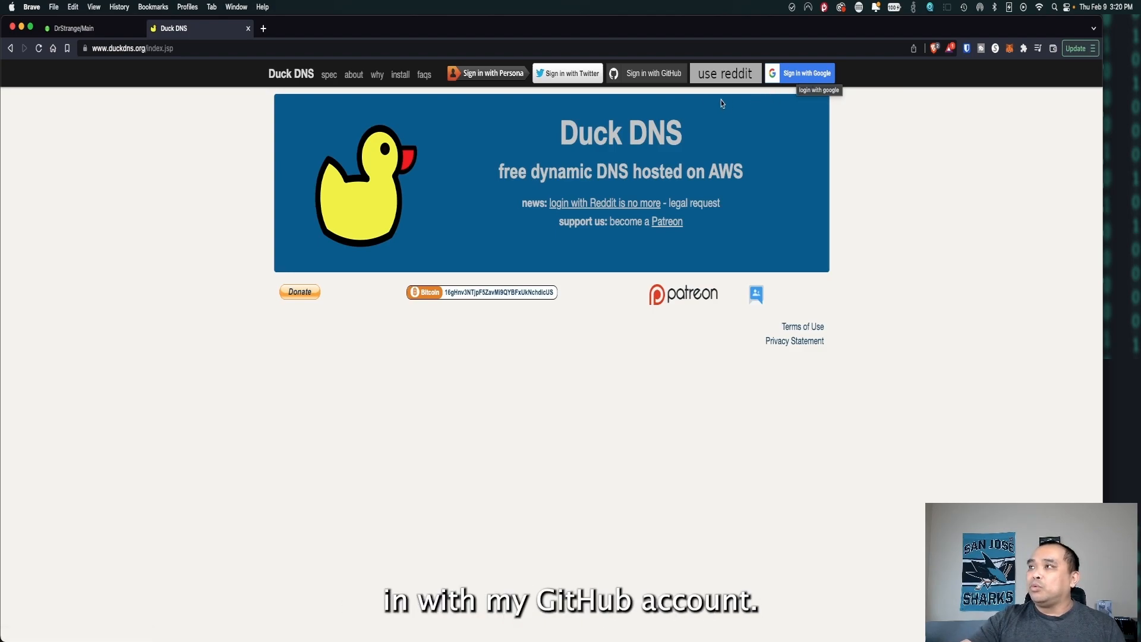
# Step: Sign in to Duck DNS with the GitHub account and copy the account token
pyautogui.click(652, 78)
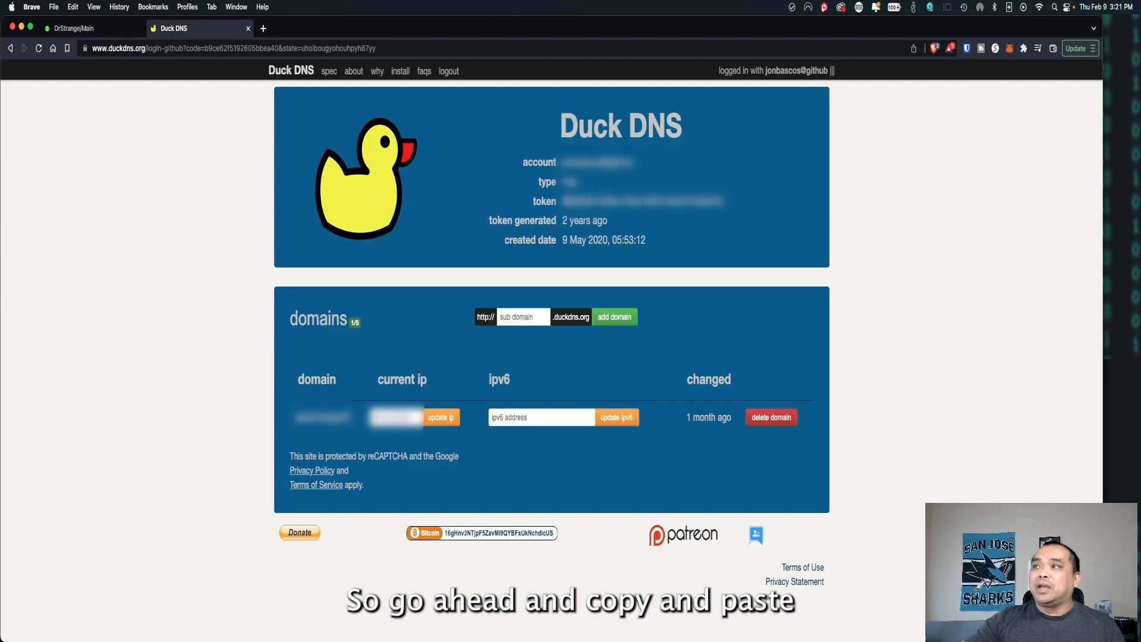
pyautogui.moveTo(564, 202); pyautogui.dragTo(725, 202)
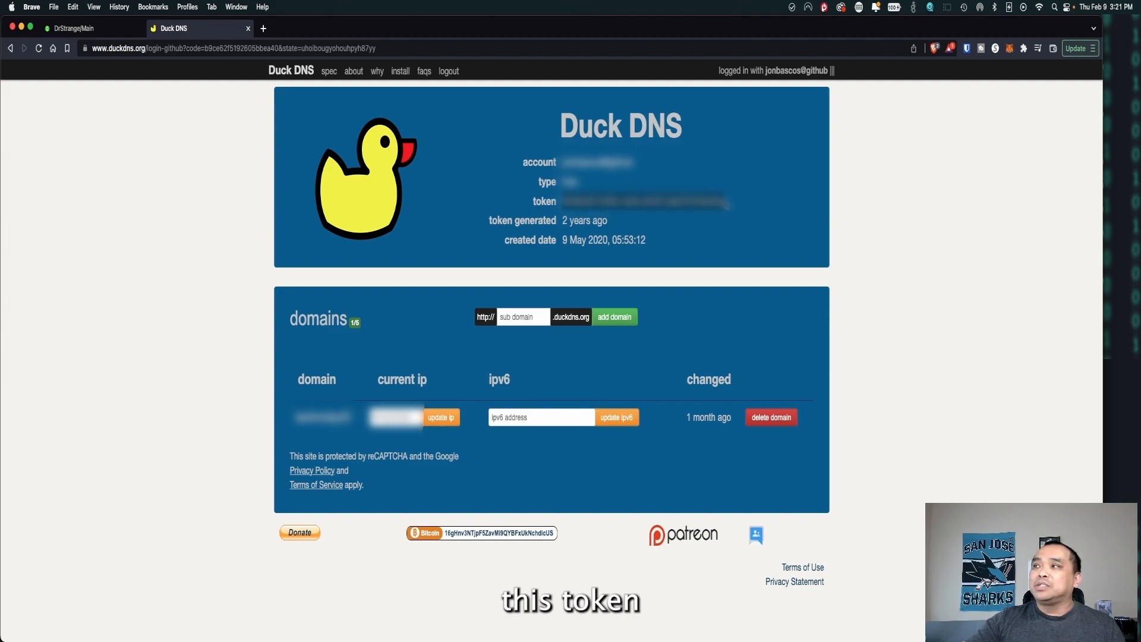
pyautogui.rightClick(707, 201)
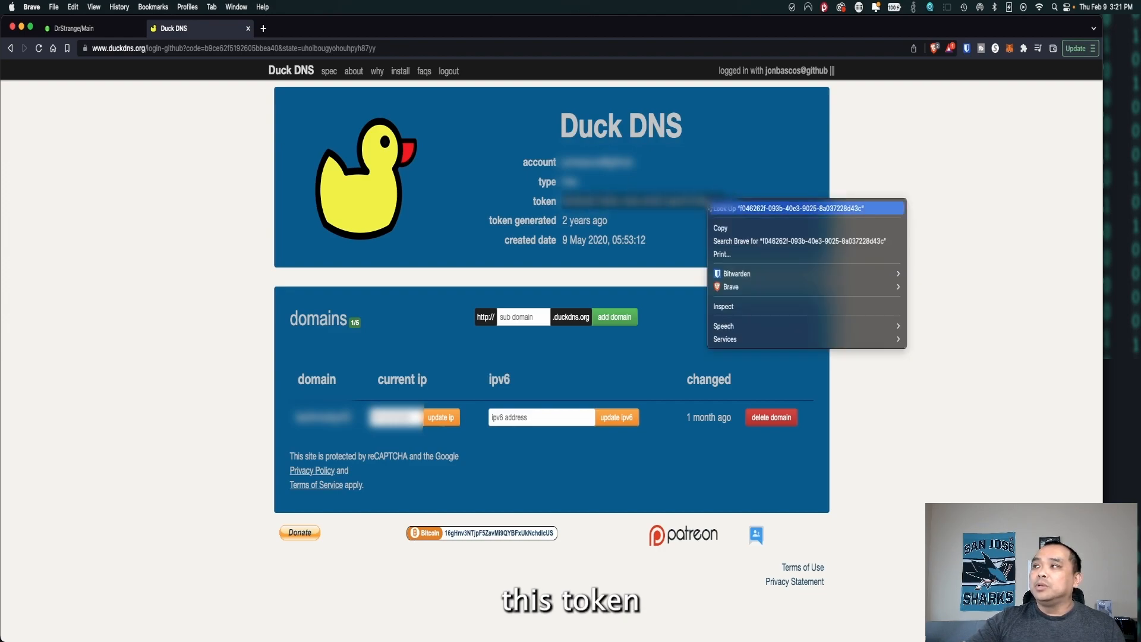
pyautogui.click(729, 229)
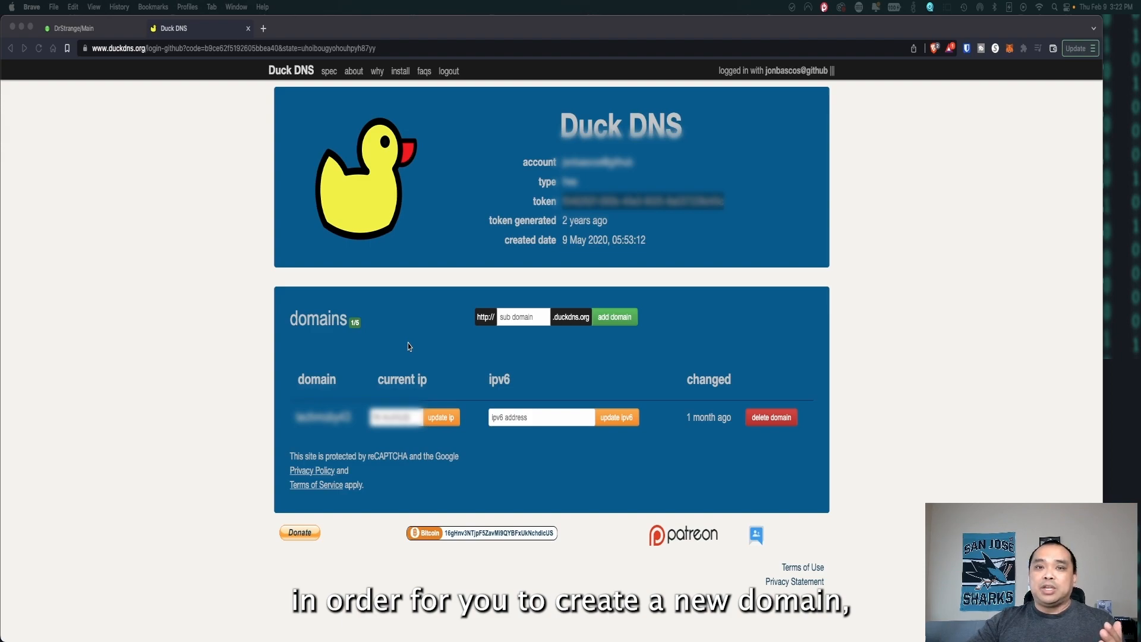
# Step: Add the subdomain filamore to the Duck DNS domains
pyautogui.click(511, 320)
pyautogui.click(511, 320)
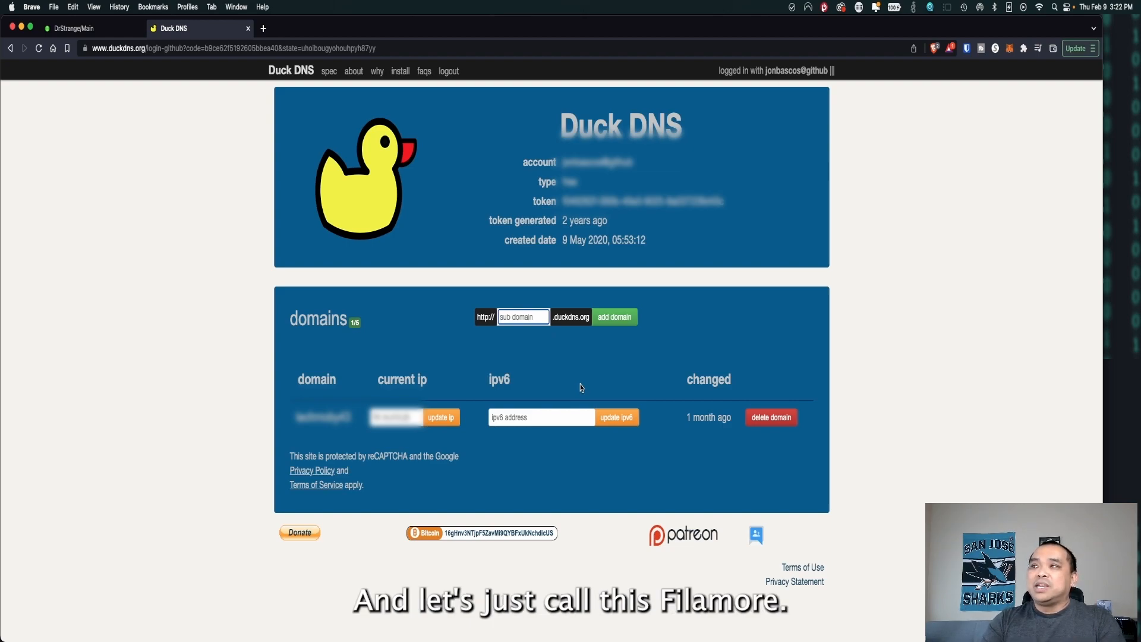
pyautogui.write('filamore')
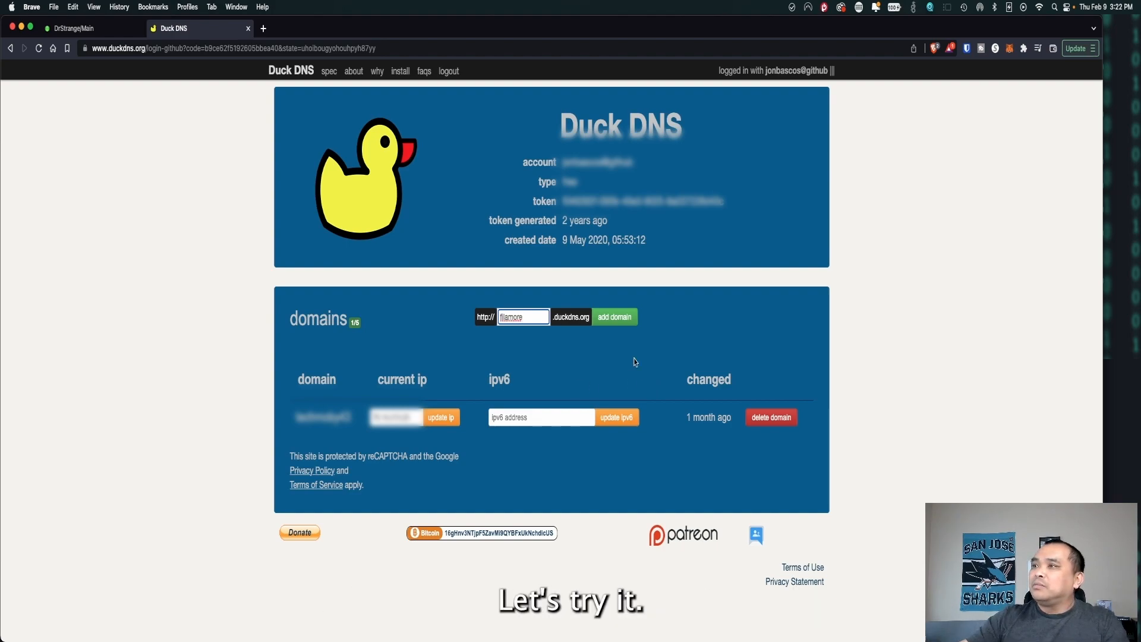
pyautogui.click(615, 319)
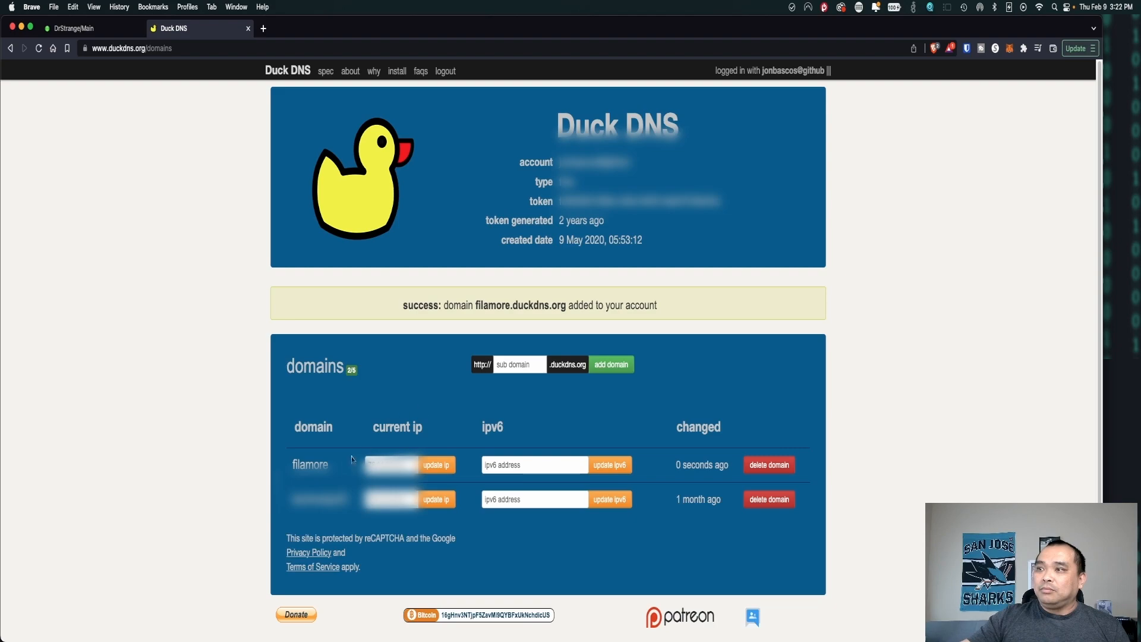
pyautogui.moveTo(292, 465); pyautogui.dragTo(330, 467)
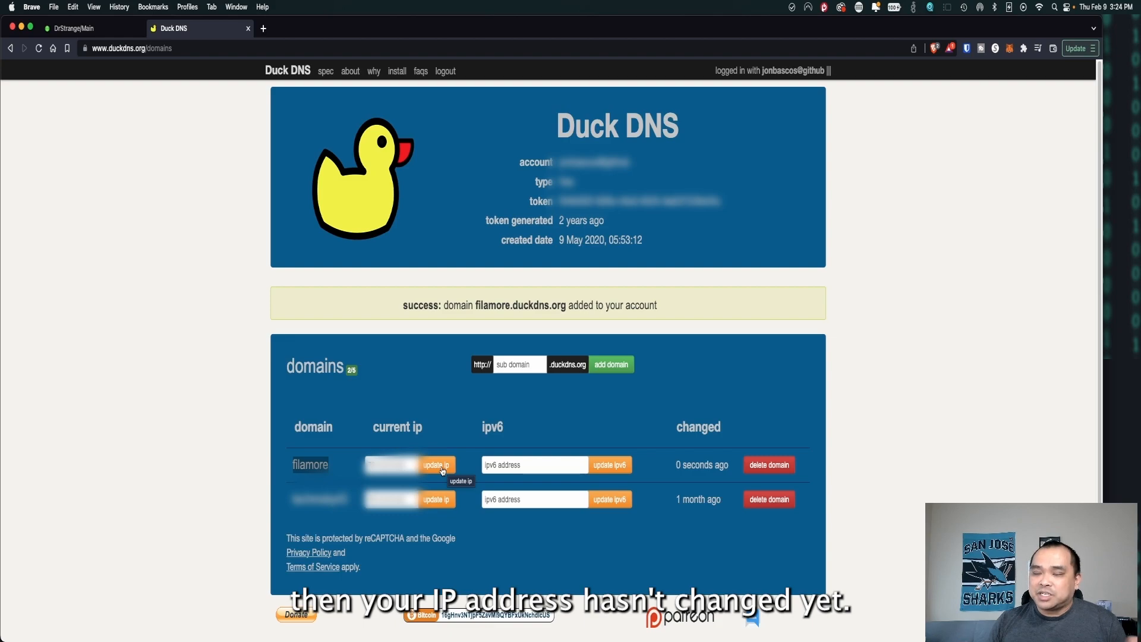
pyautogui.click(443, 429)
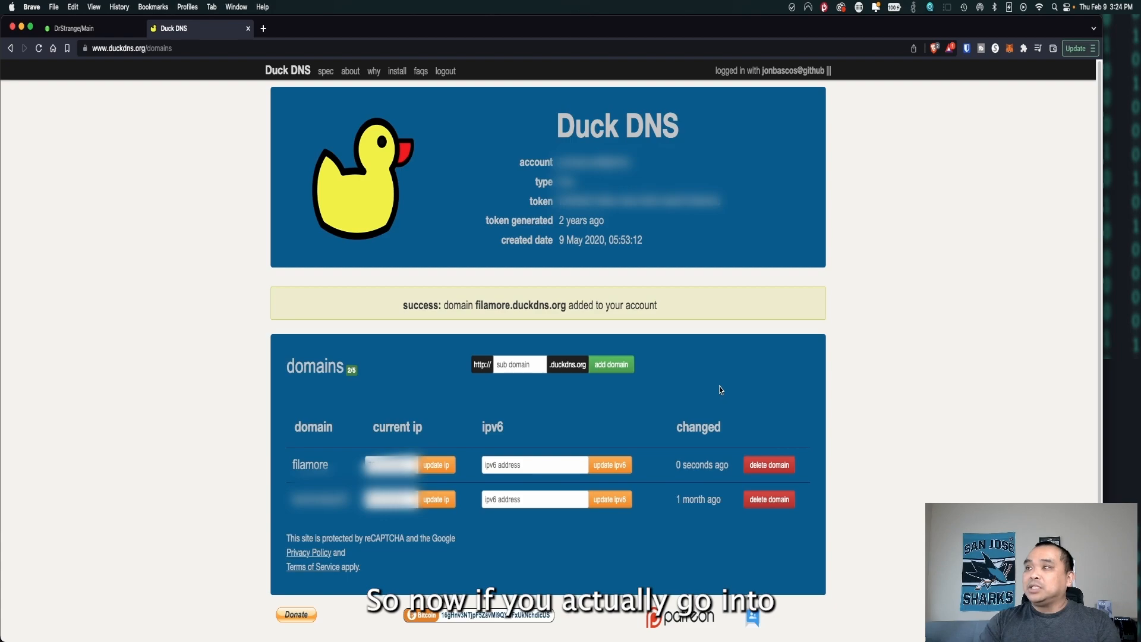
# Step: Open the Warp terminal, ping filamore.duckdns.org, and stop the ping after a few replies
pyautogui.press('super+space')
pyautogui.write('term')
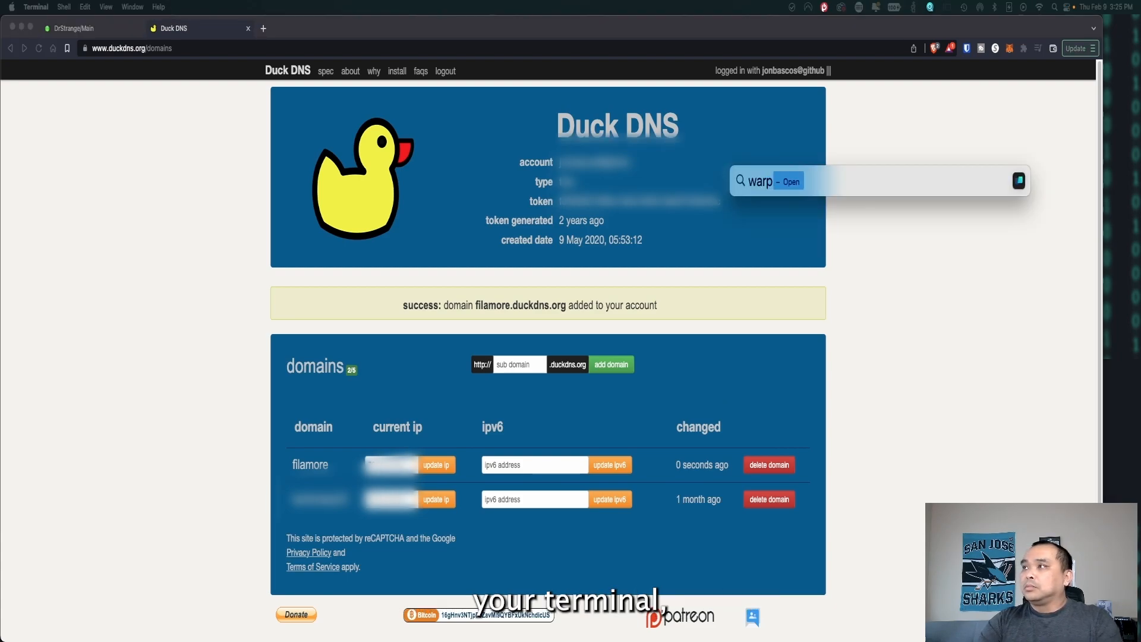
pyautogui.press('Return')
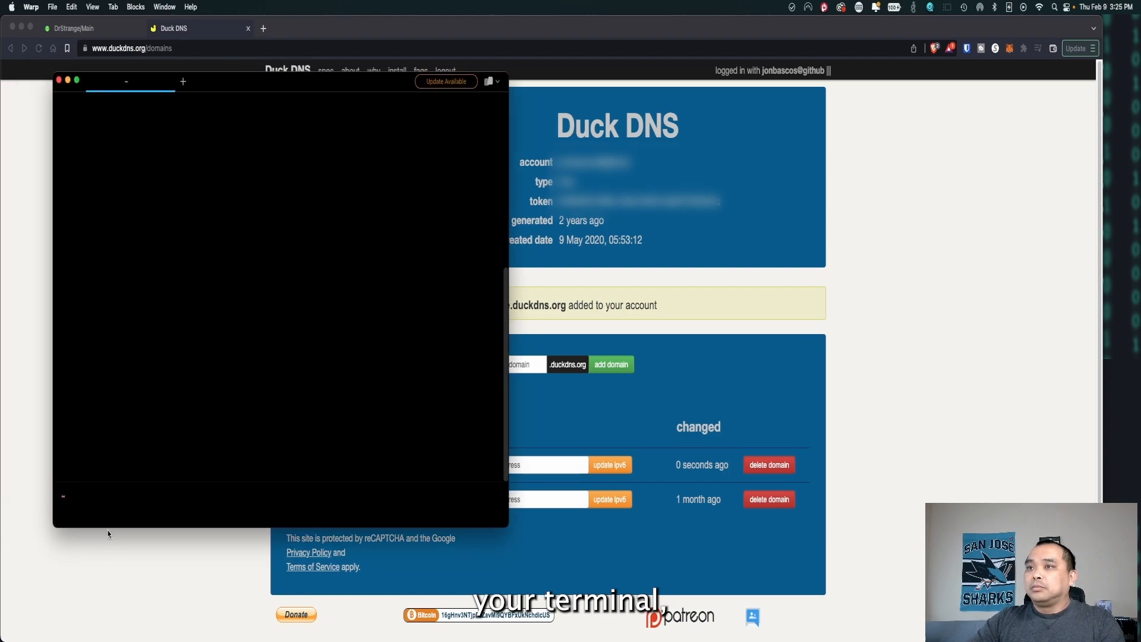
pyautogui.write('p')
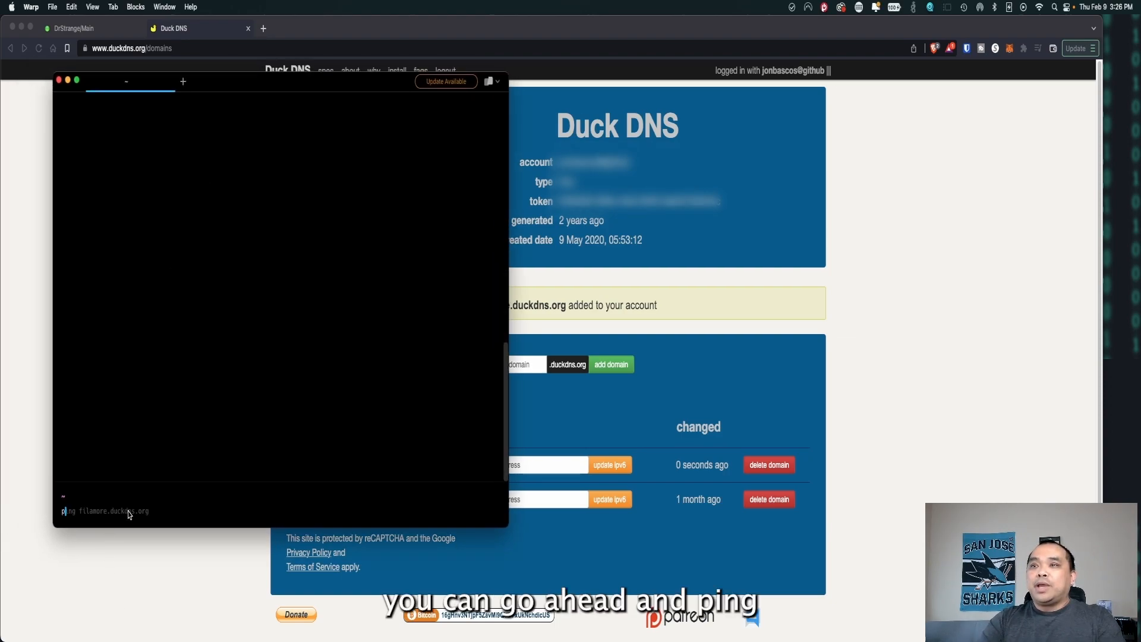
pyautogui.write('ing filamore.')
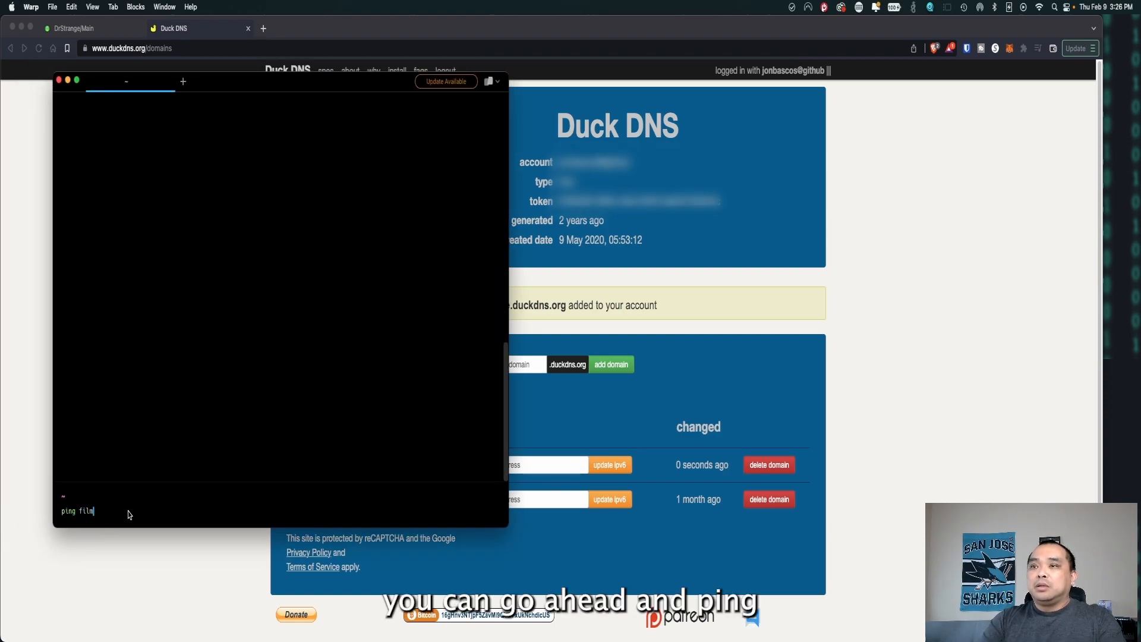
pyautogui.write('duckdns')
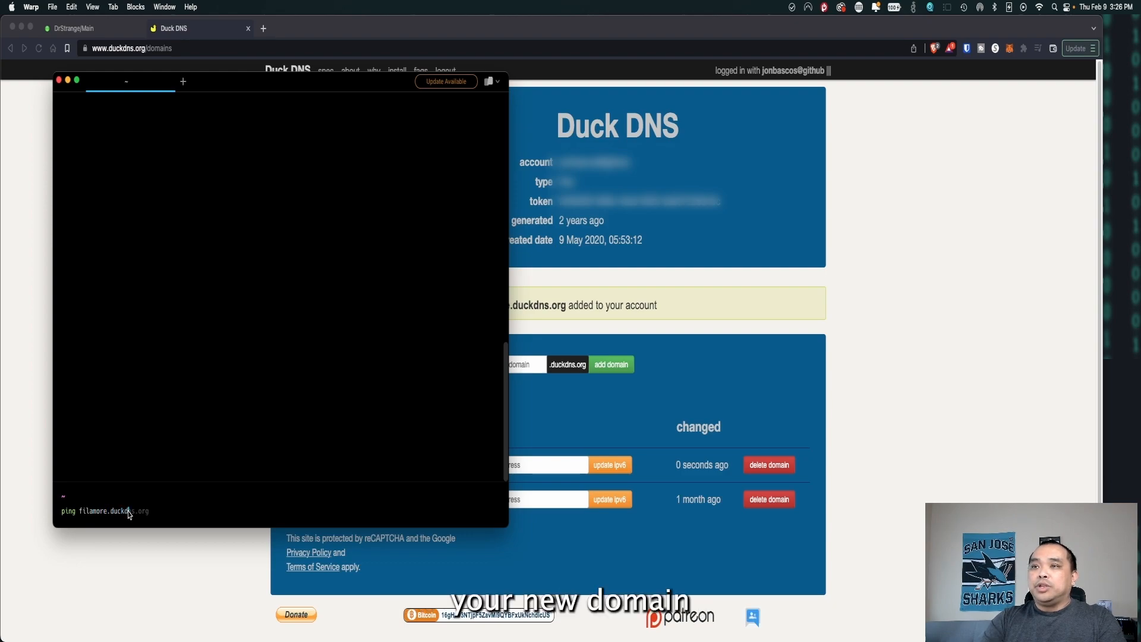
pyautogui.write('.org')
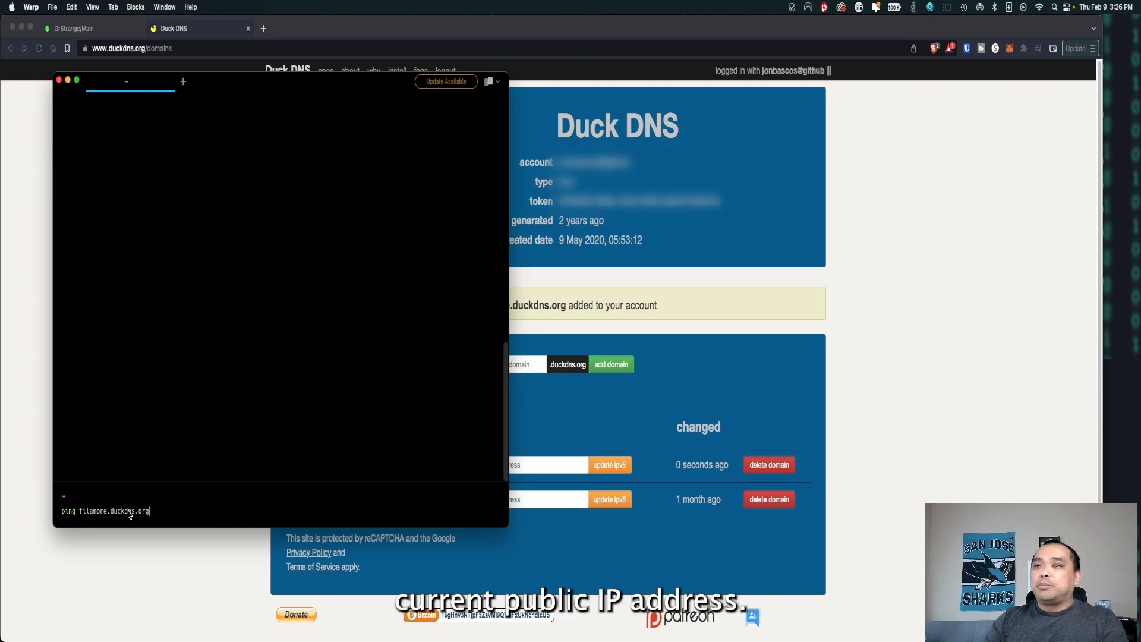
pyautogui.press('Return')
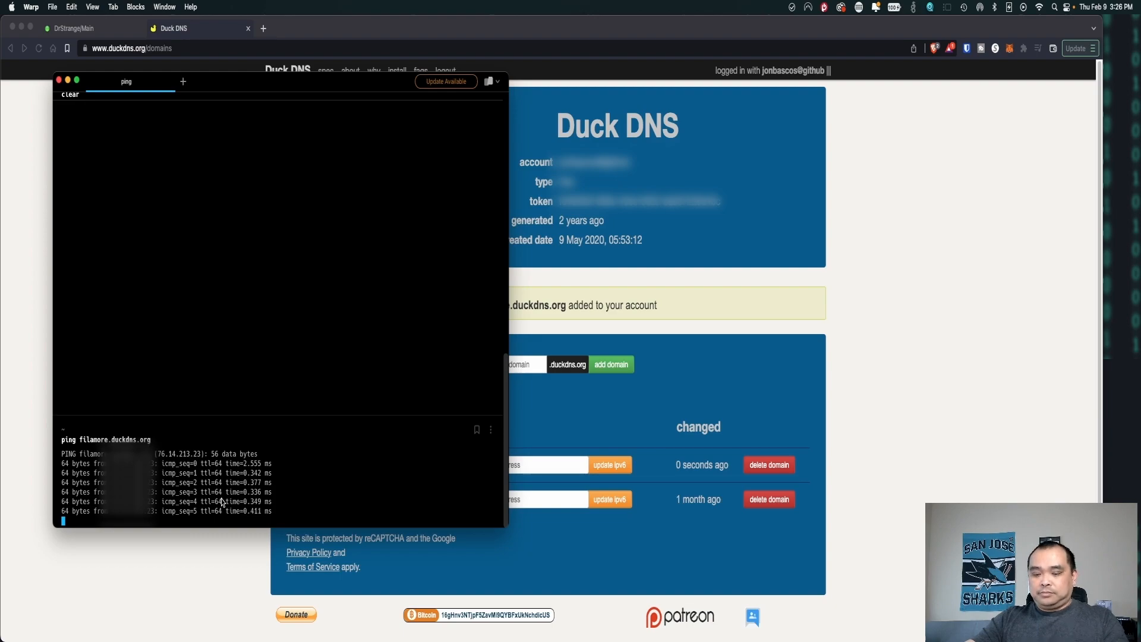
pyautogui.hotkey('ctrl', 'c')
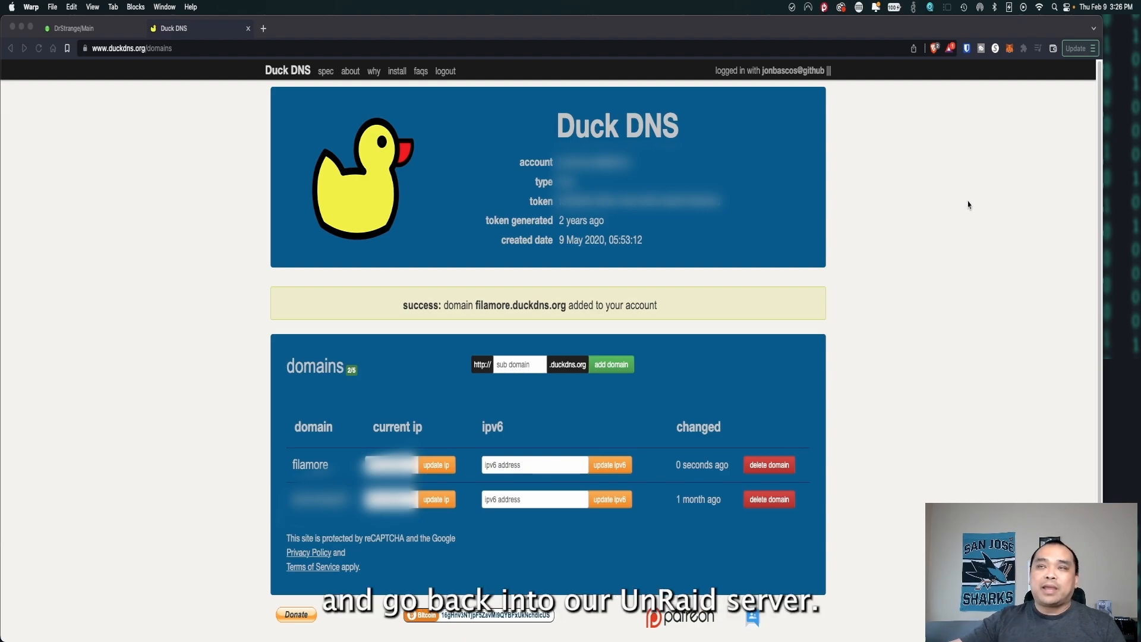
# Step: Switch back to the Unraid server in the browser and search its community apps for duckdns
pyautogui.click(89, 29)
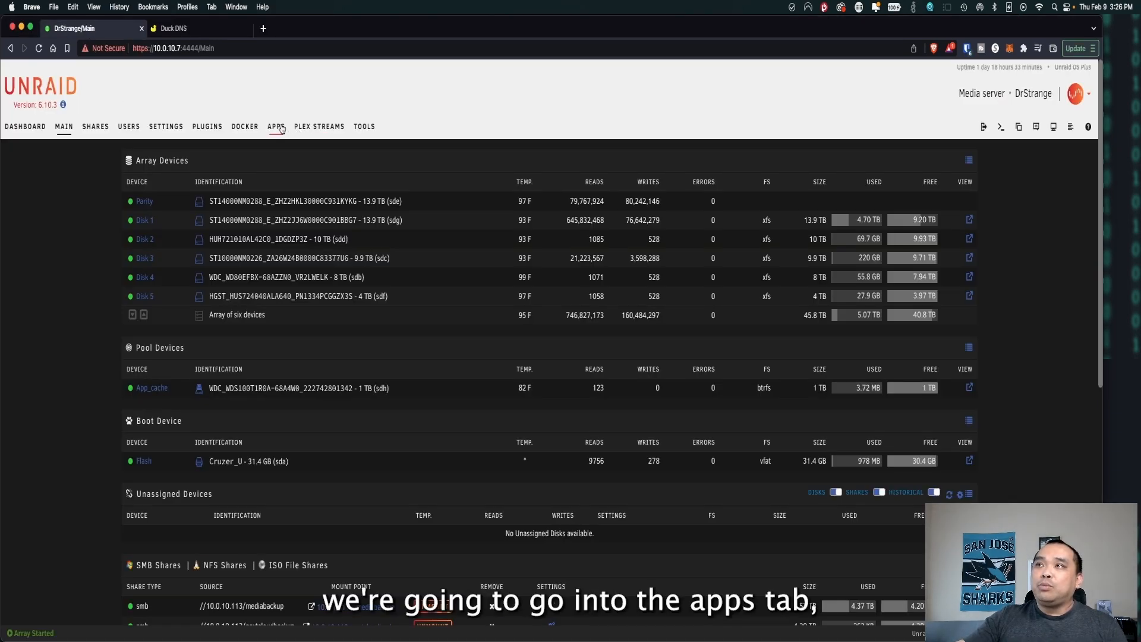
pyautogui.click(277, 128)
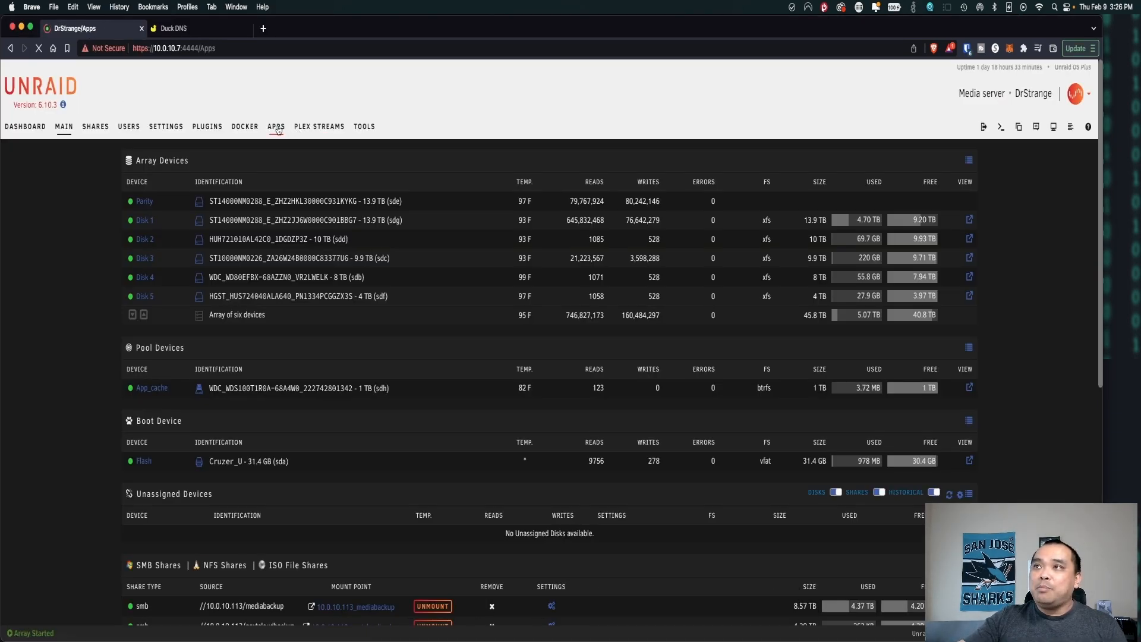
pyautogui.write('ducks')
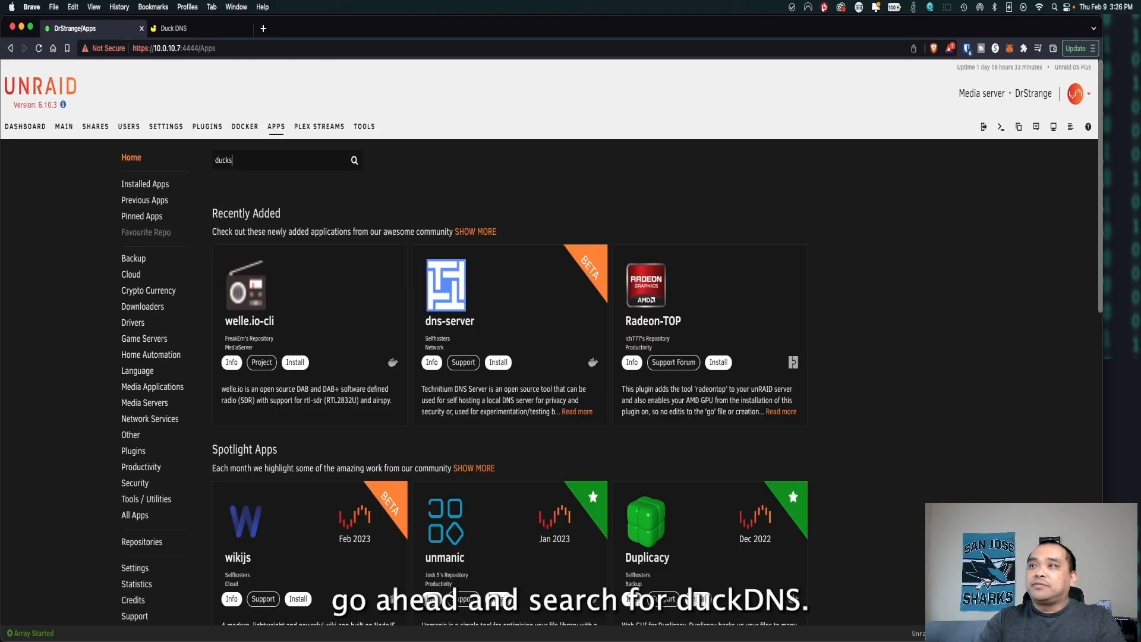
pyautogui.write('dn')
pyautogui.press('BackSpace')
pyautogui.press('BackSpace')
pyautogui.press('BackSpace')
pyautogui.write('dns')
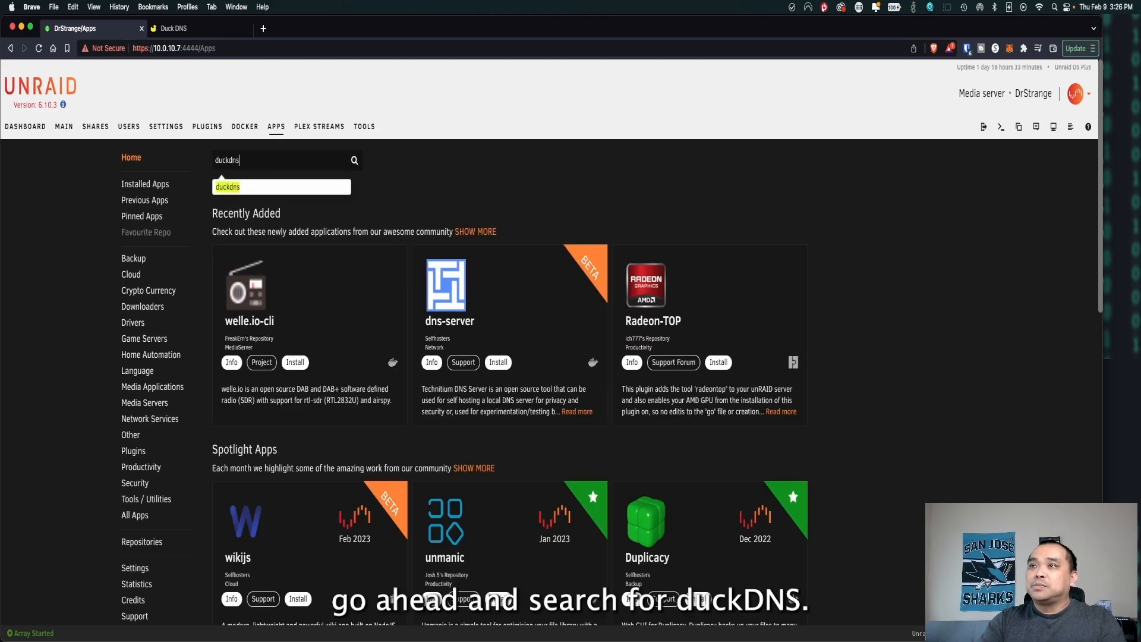
pyautogui.press('Return')
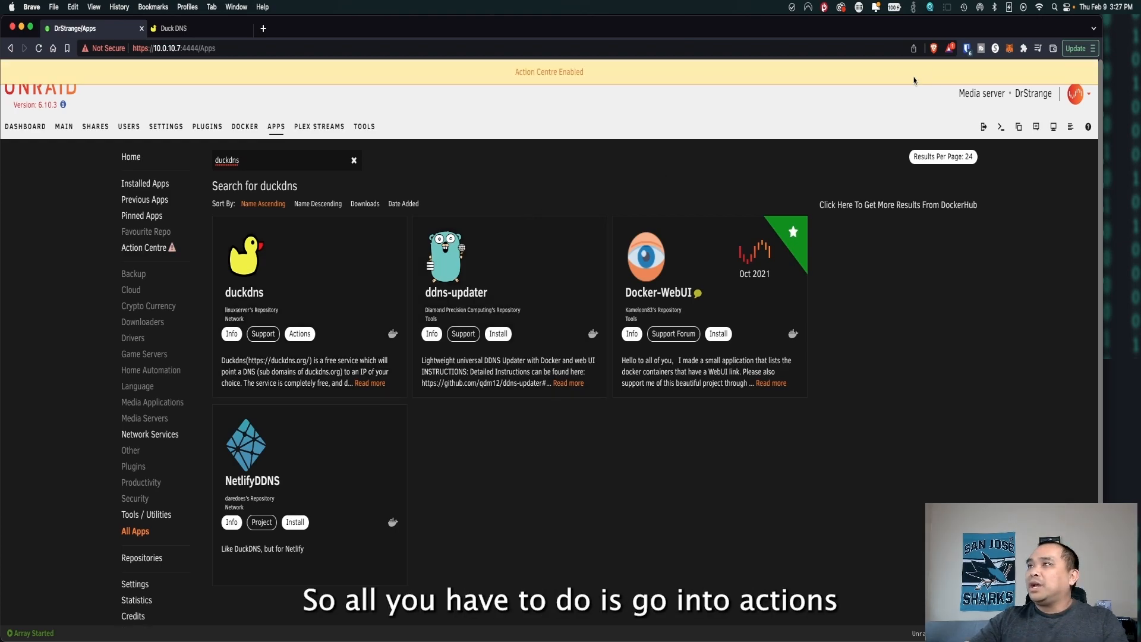
# Step: Start a new install of the duckdns app from linuxserver's repository and set its SUBDOMAINS variable to filamore
pyautogui.click(300, 334)
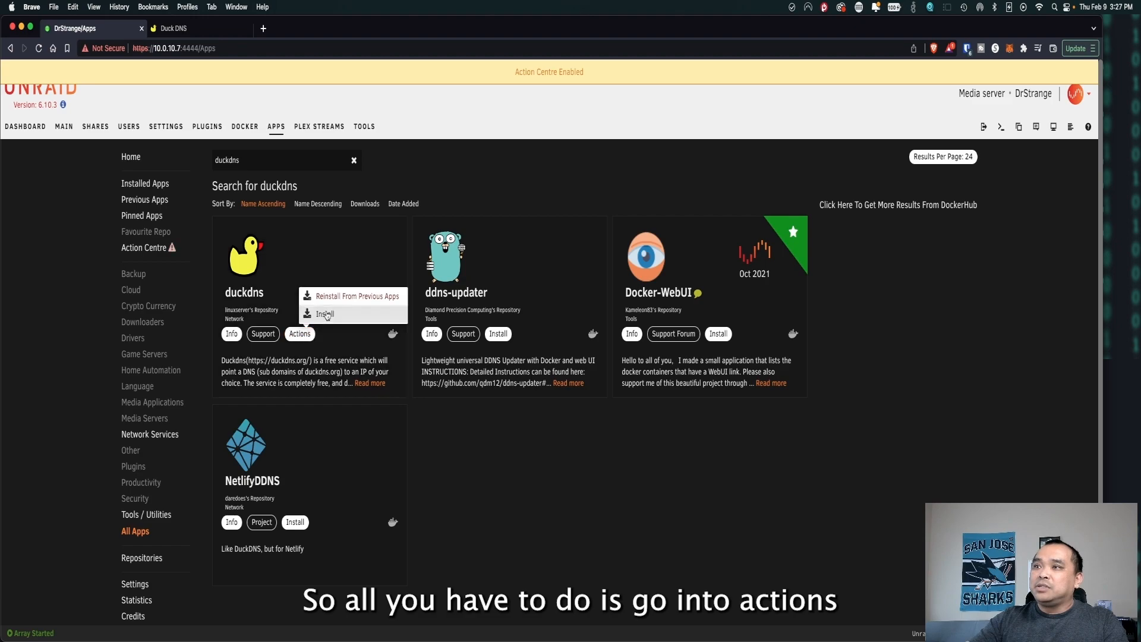
pyautogui.click(337, 318)
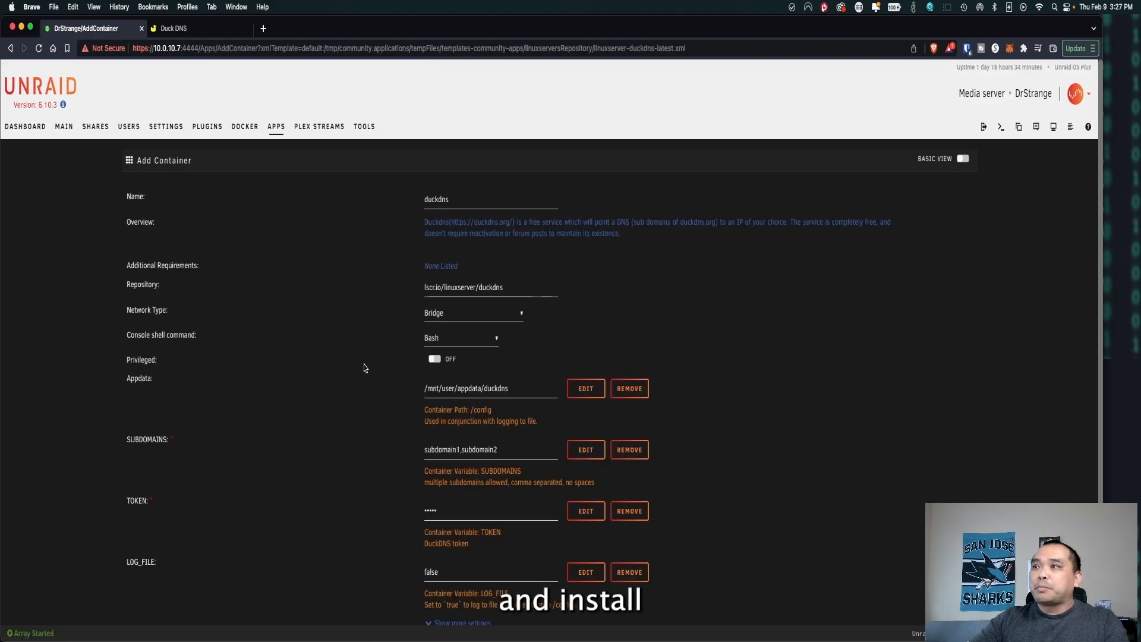
pyautogui.scroll(-3, 340, 380)
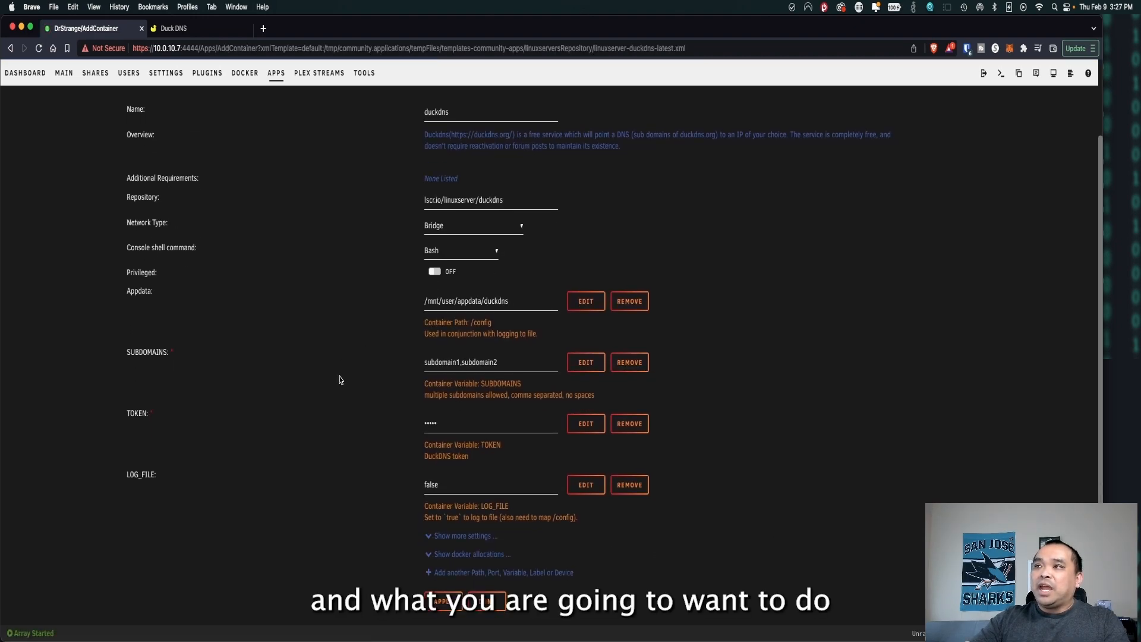
pyautogui.scroll(3, 339, 380)
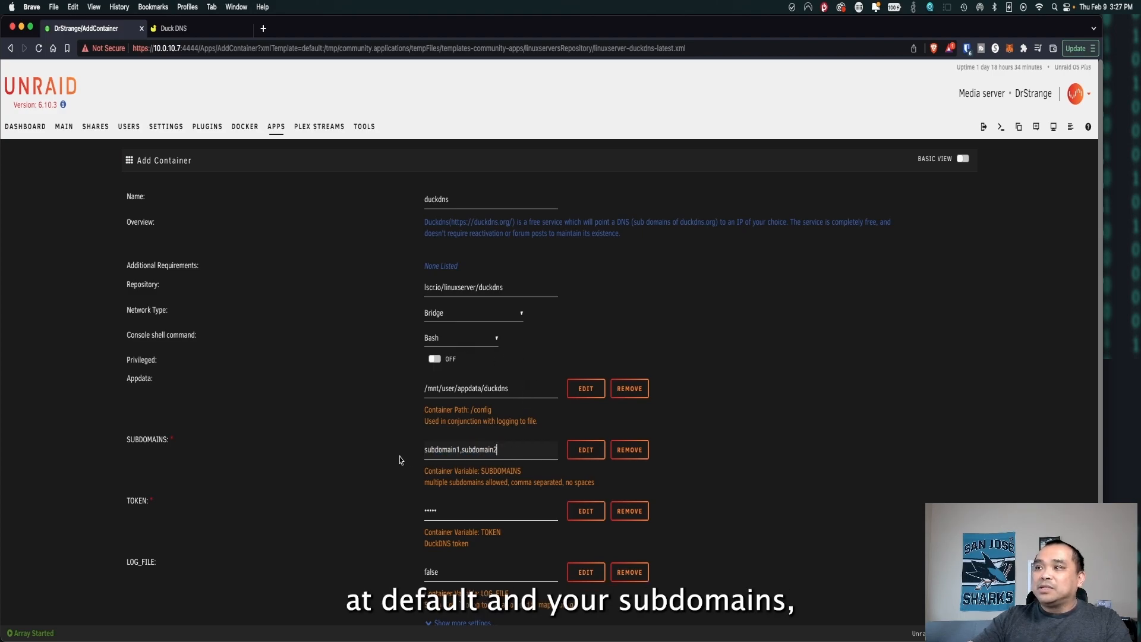
pyautogui.moveTo(510, 450); pyautogui.dragTo(422, 449)
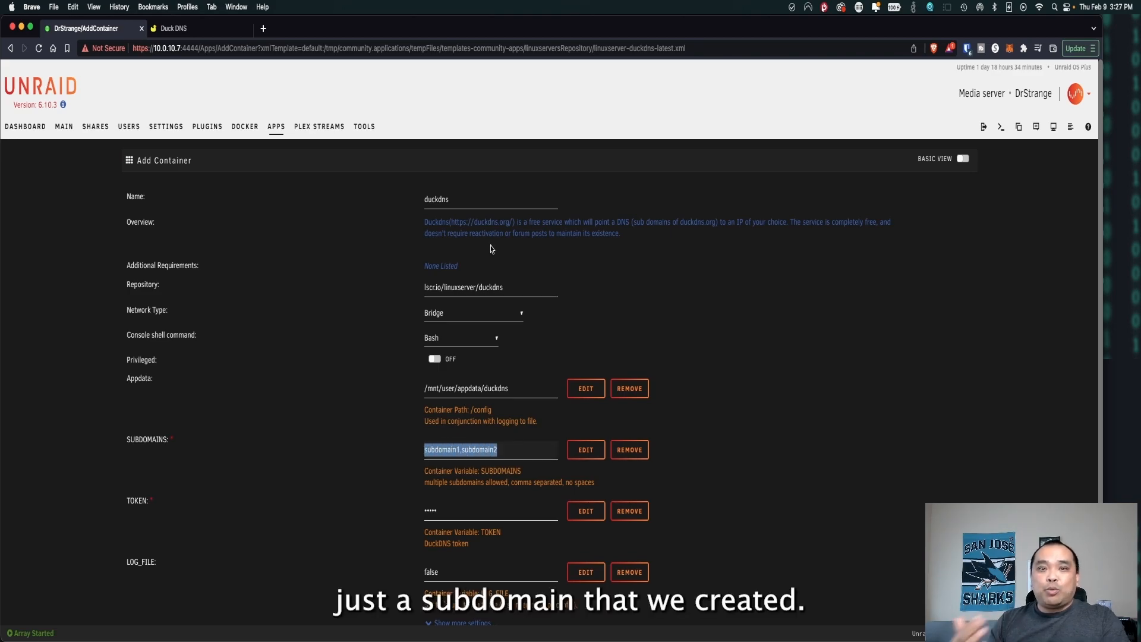
pyautogui.write('filamore')
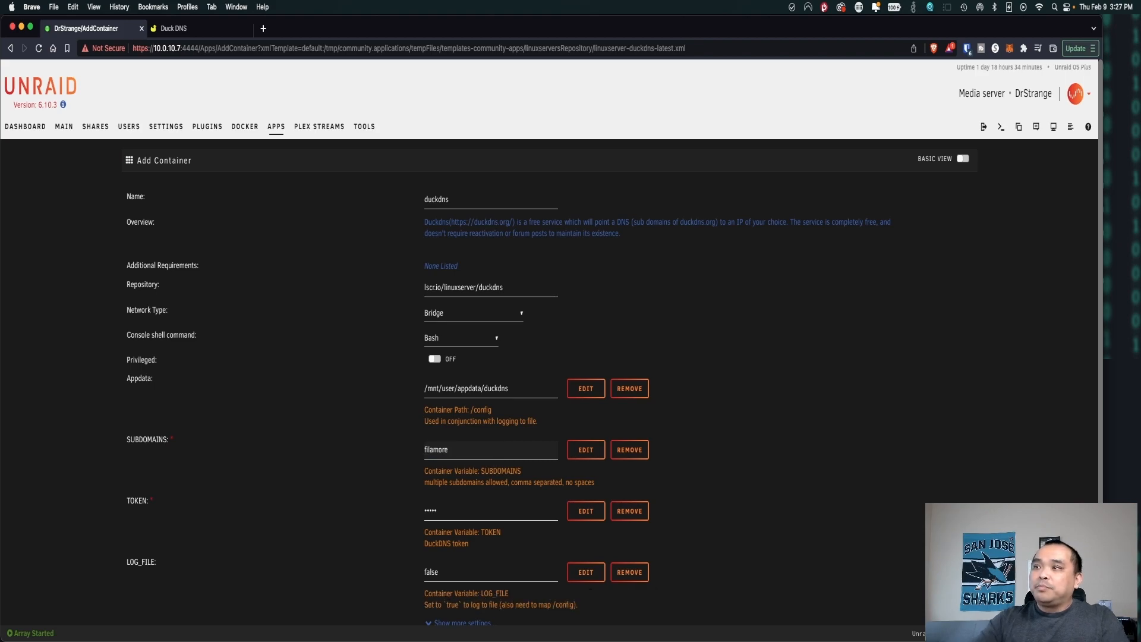
# Step: Replace the placeholder in the container's TOKEN field with the copied Duck DNS token
pyautogui.click(456, 509)
pyautogui.doubleClick(456, 509)
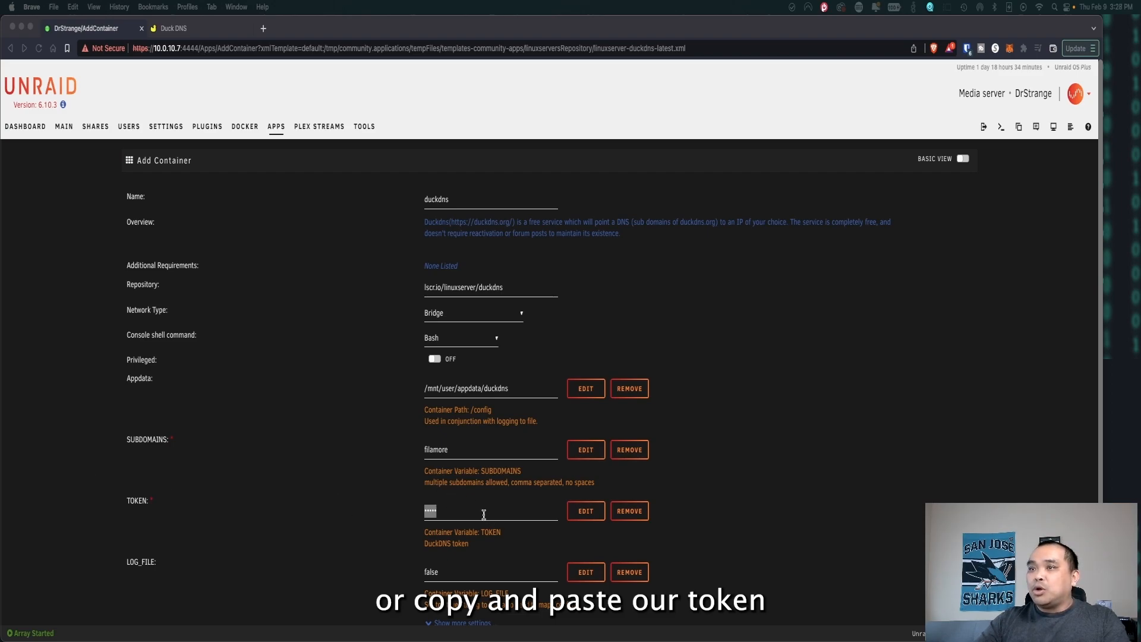
pyautogui.click(457, 513)
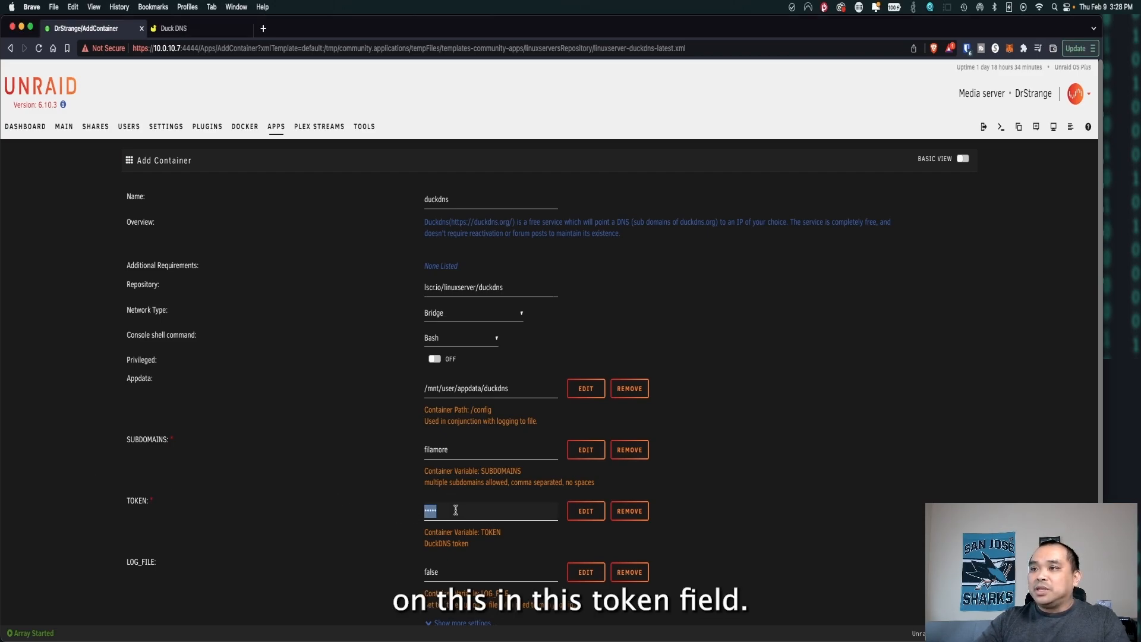
pyautogui.press('super+v')
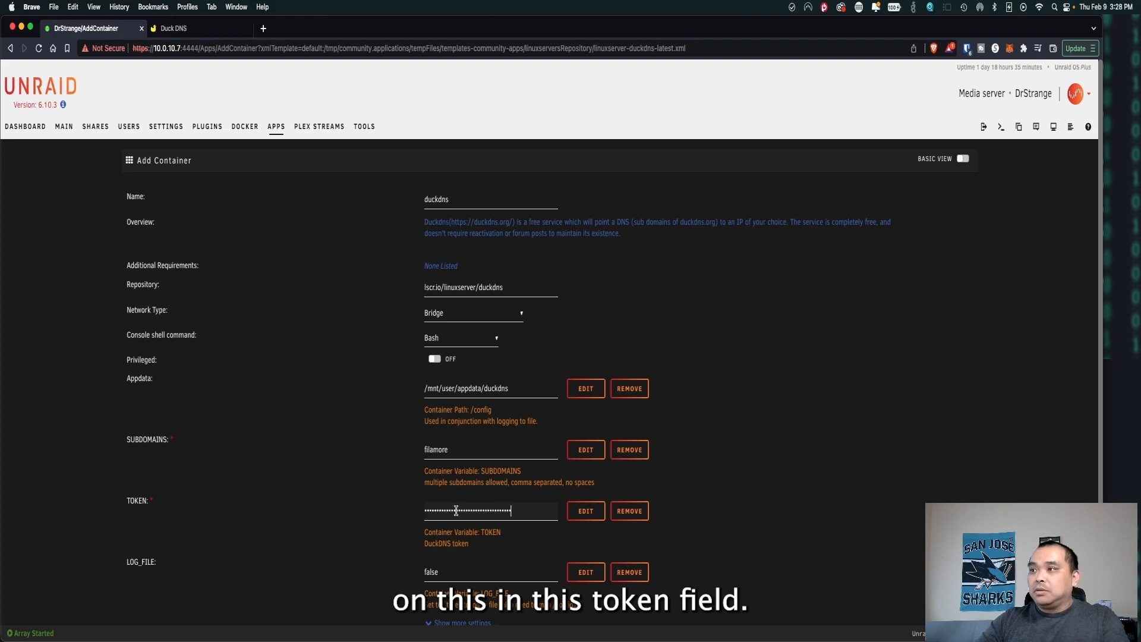
# Step: Apply the duckdns container settings, close the finished installation report, and show the list of Docker containers
pyautogui.scroll(-3, 355, 493)
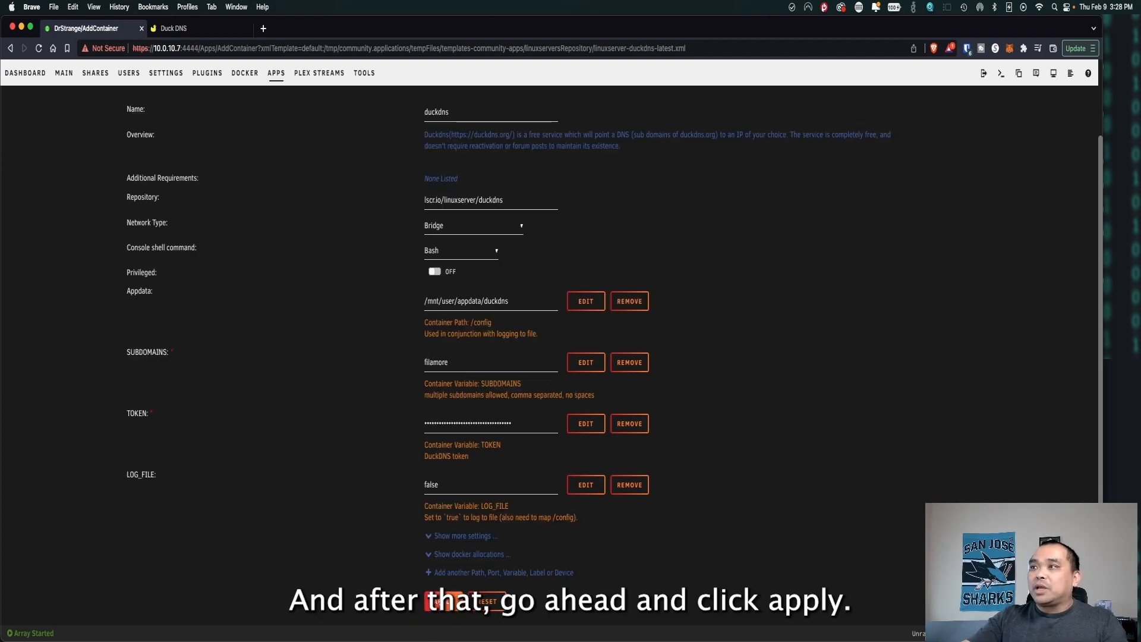
pyautogui.click(443, 601)
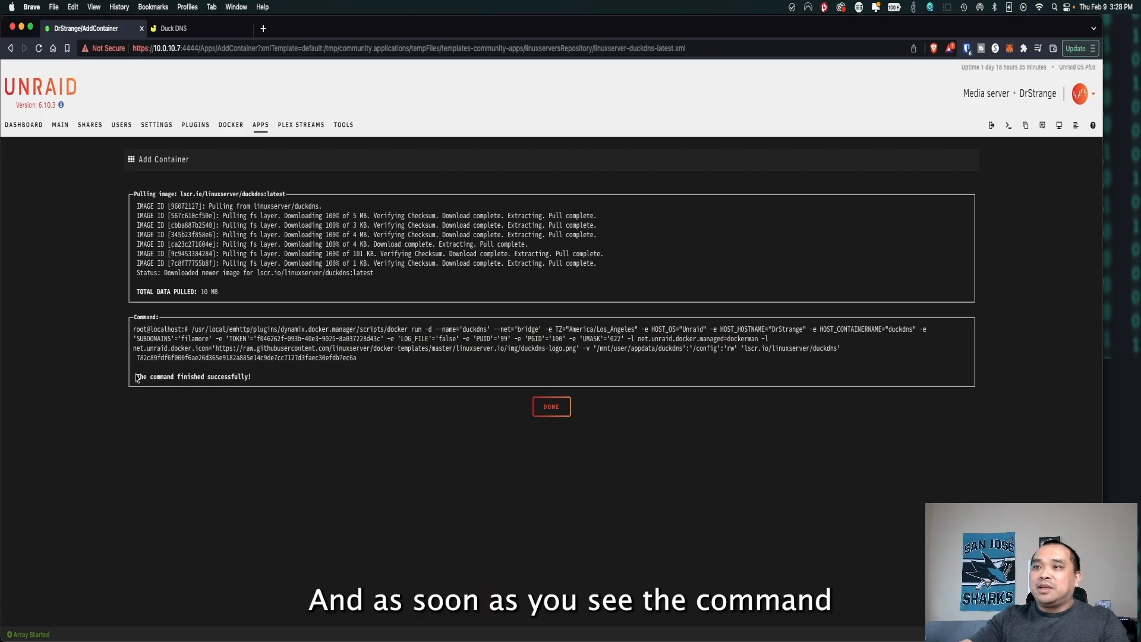
pyautogui.click(551, 410)
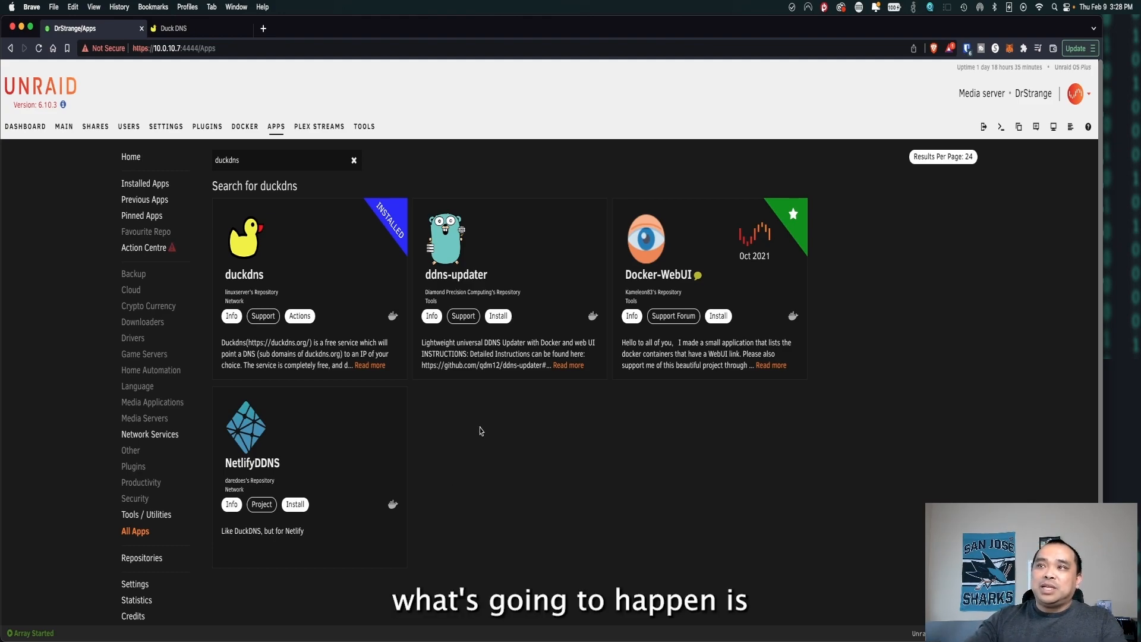
pyautogui.click(242, 127)
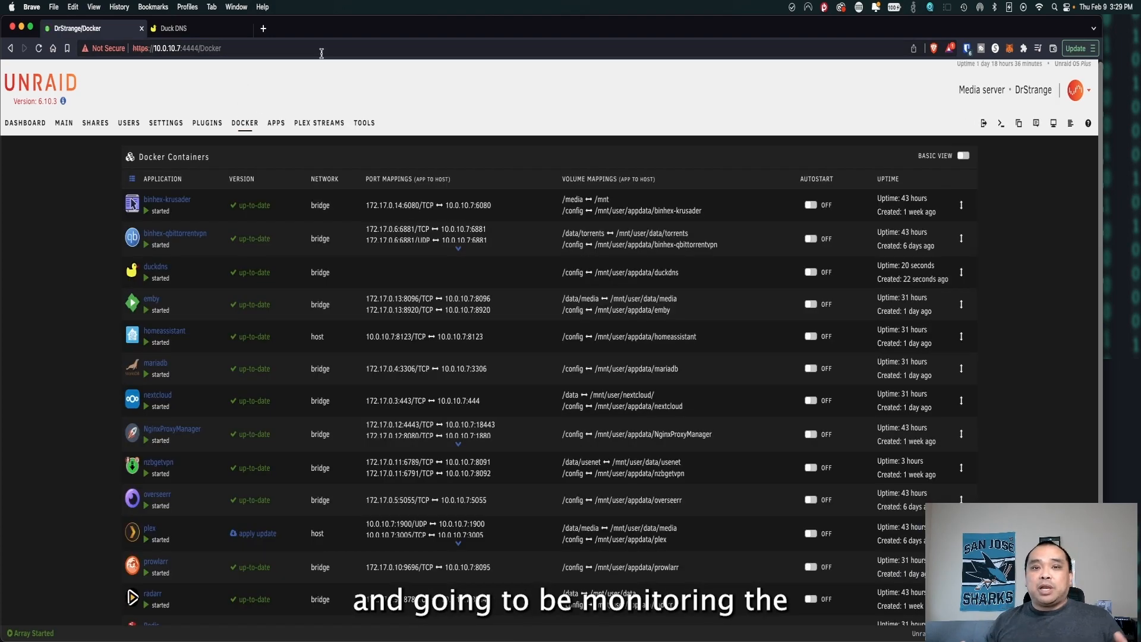